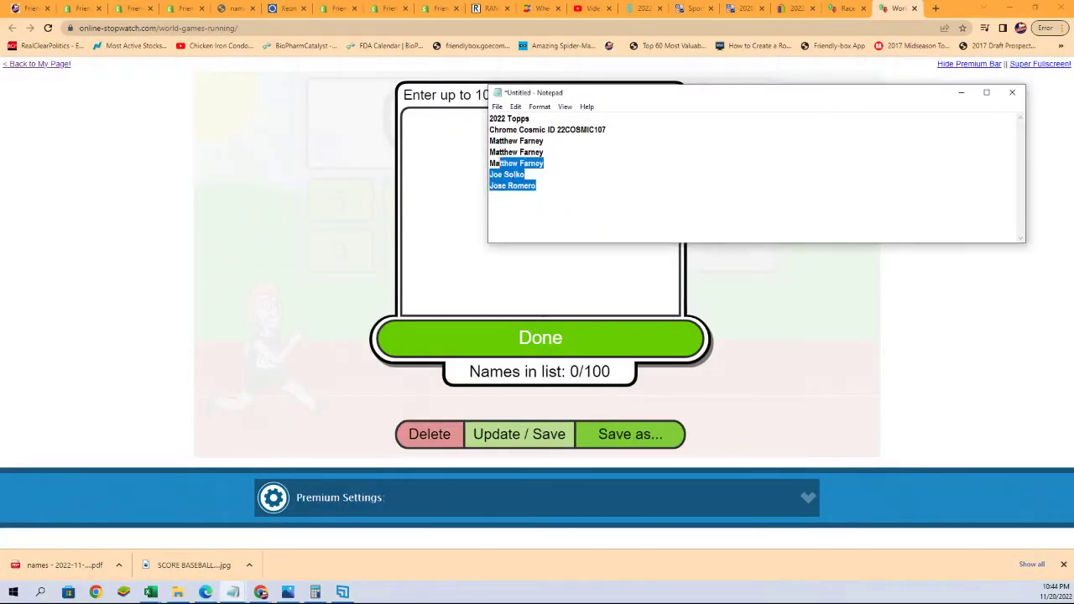
- Copy the five entrant names from Notepad into the race's name list and confirm them
right_click(503, 139)
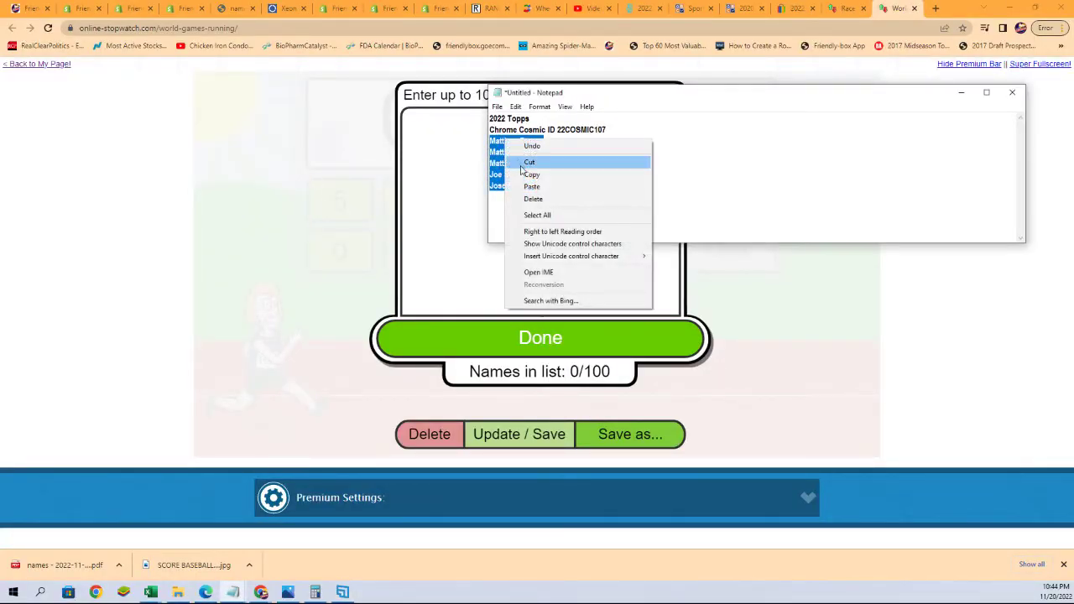
left_click(529, 173)
left_click(415, 151)
right_click(427, 126)
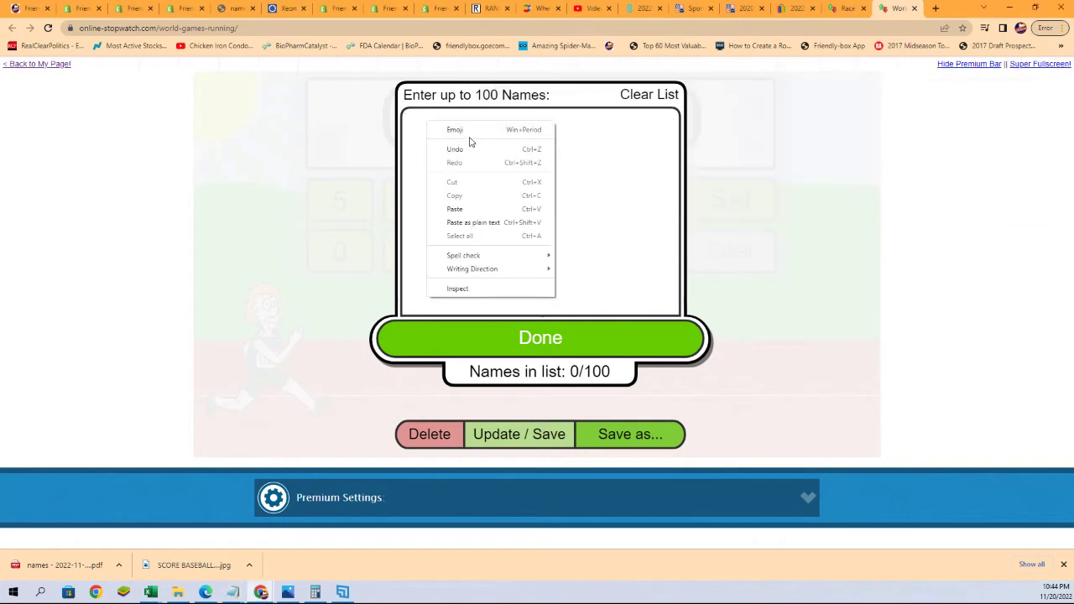
left_click(454, 208)
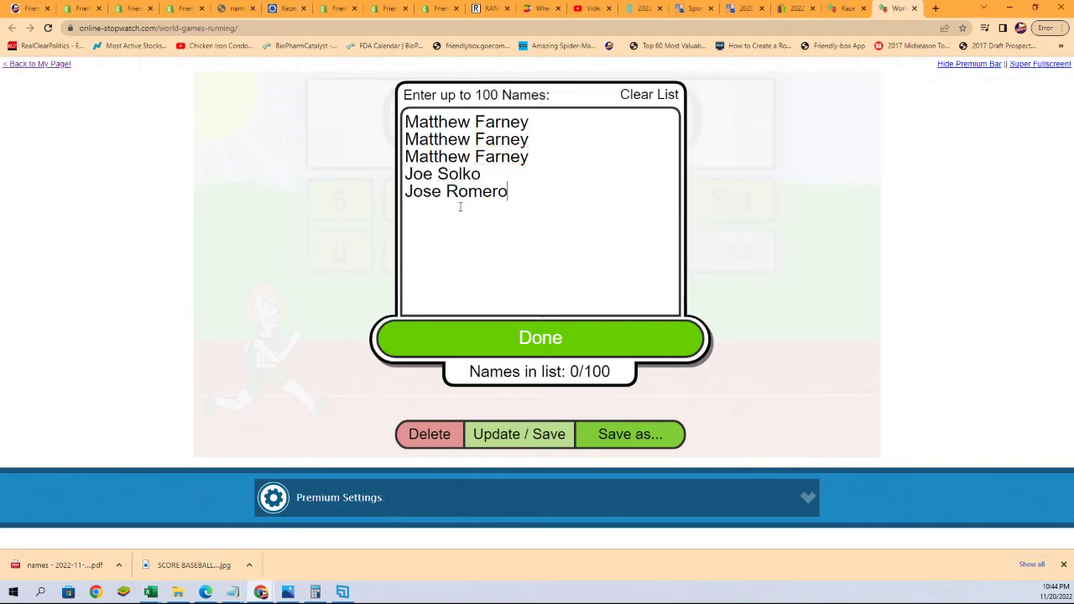
left_click(532, 353)
- Load the race with the five named runners, shuffle the lanes three times, and go Super Fullscreen
left_click(708, 216)
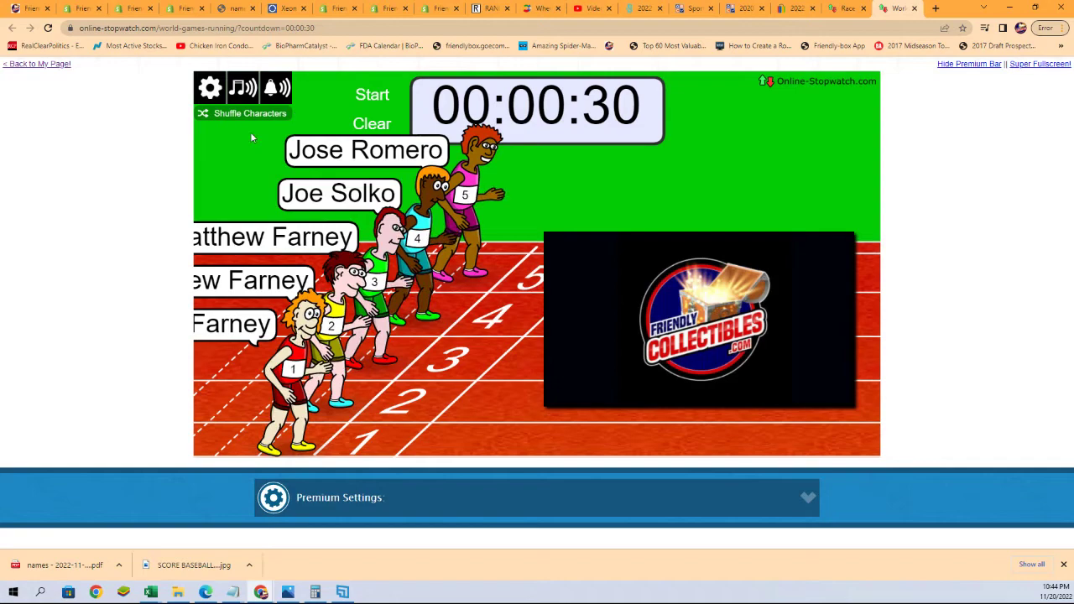
left_click(257, 120)
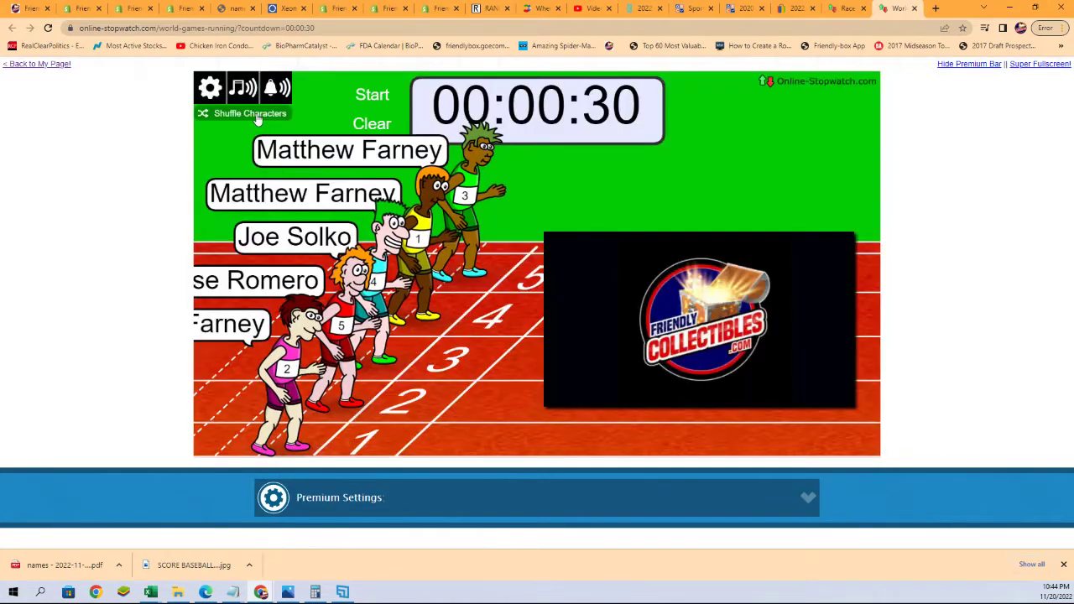
left_click(258, 120)
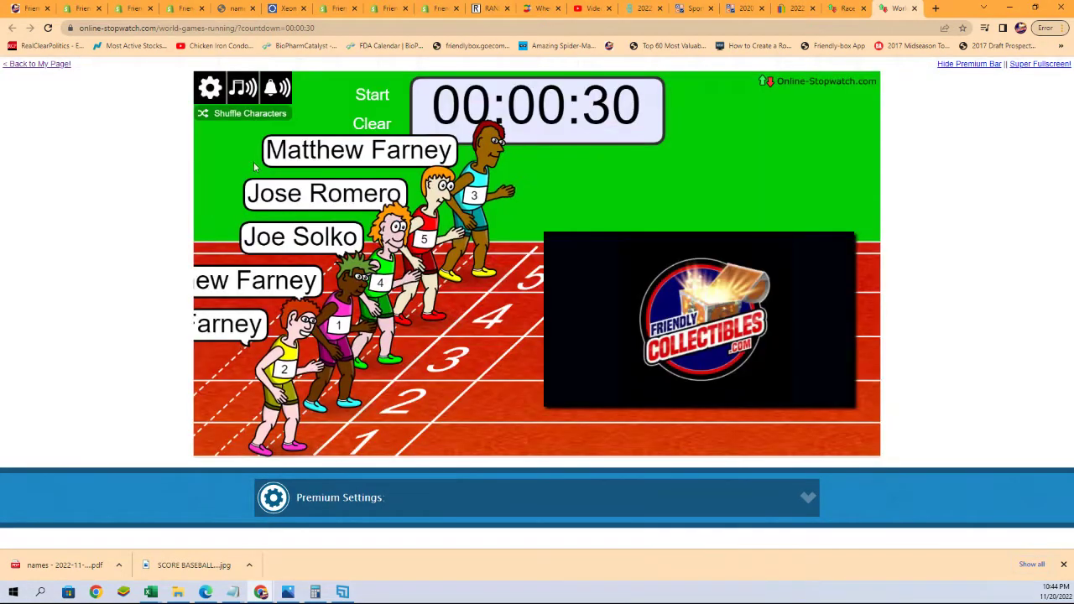
left_click(263, 124)
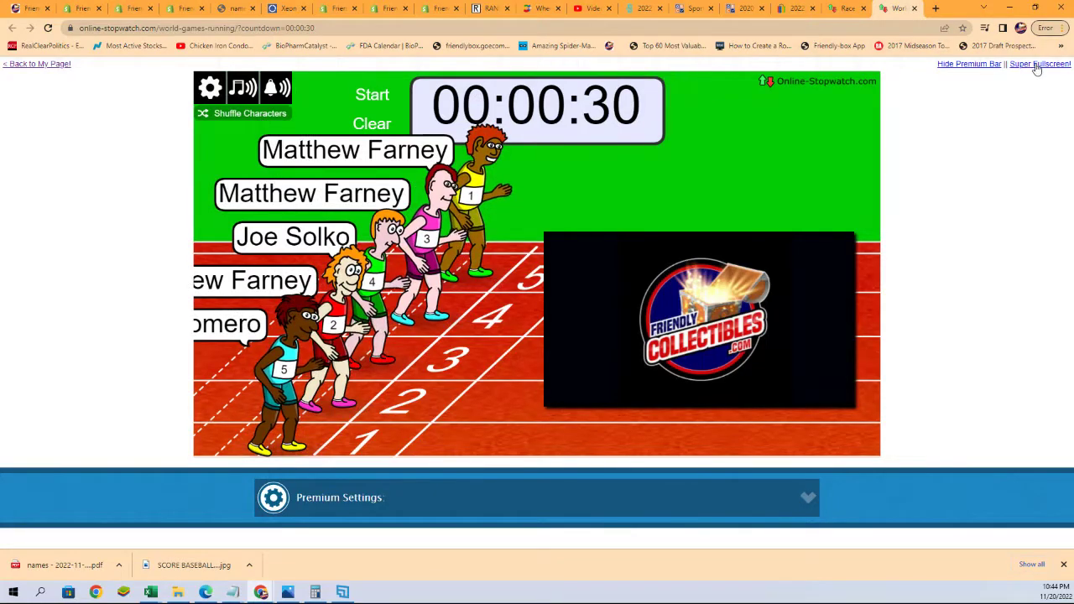
left_click(1039, 64)
left_click(281, 38)
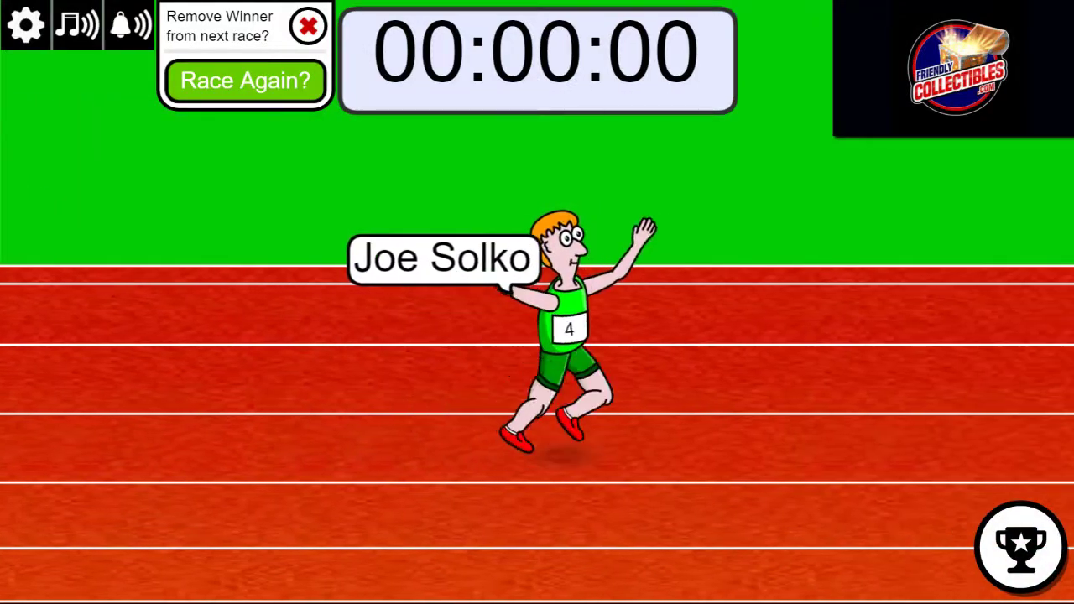
left_click(1007, 541)
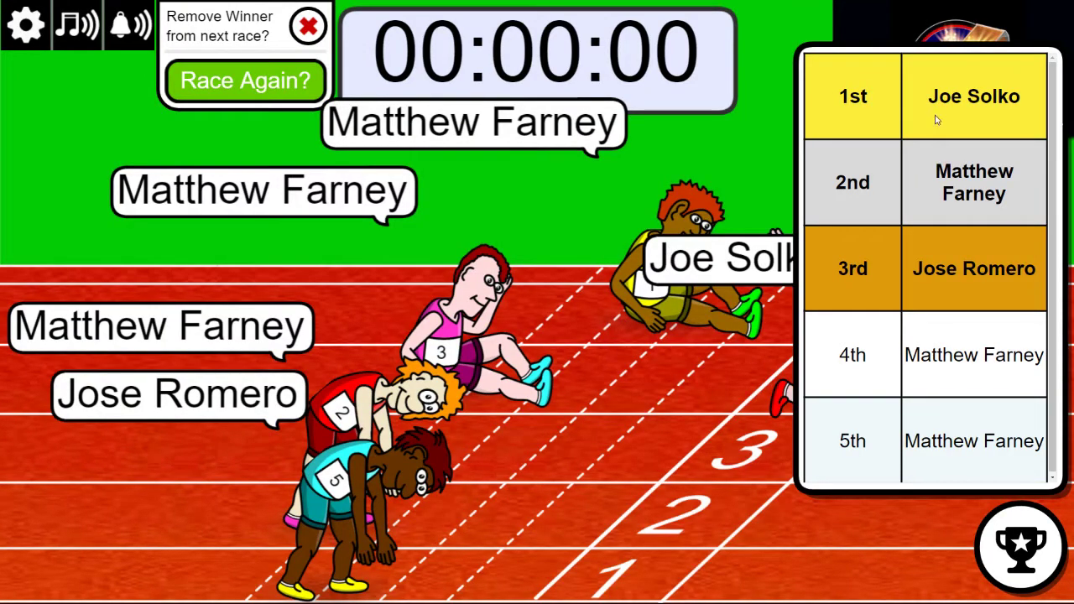
left_click_drag(930, 95, 1010, 204)
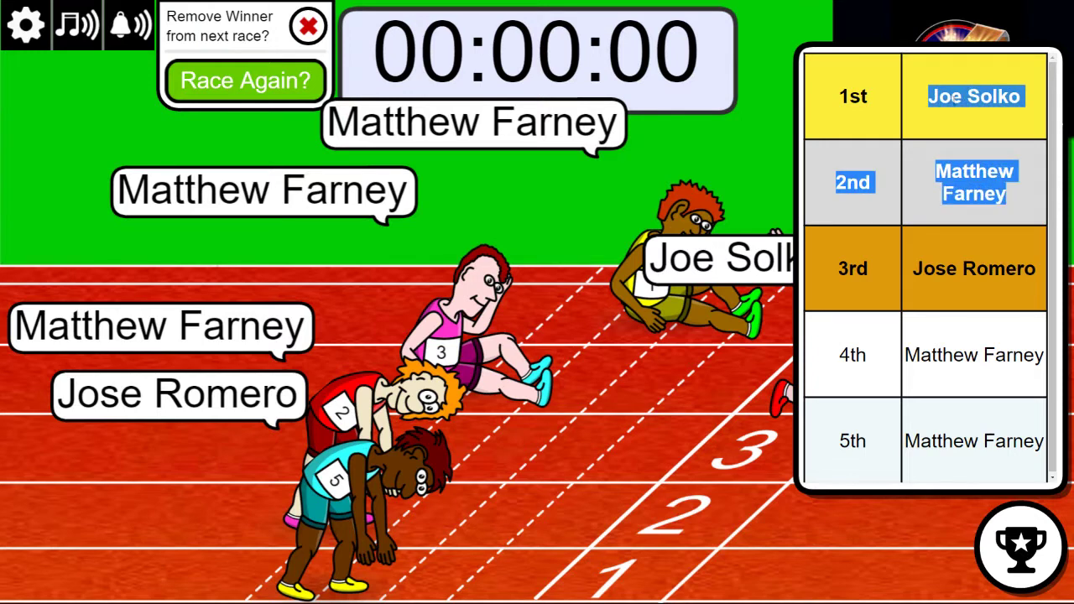
left_click(941, 108)
left_click_drag(942, 108, 1022, 104)
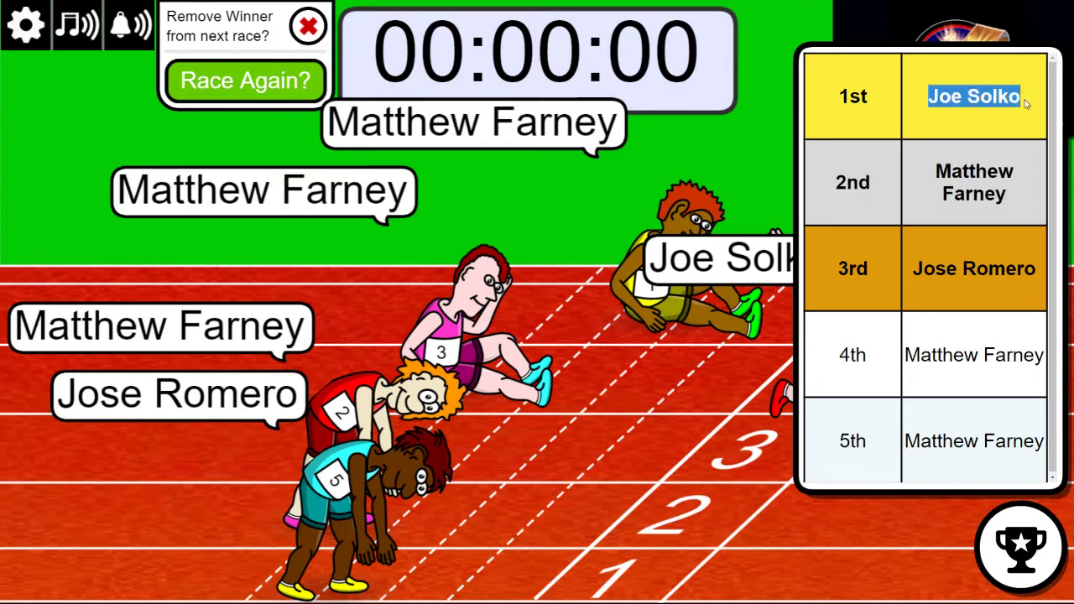
right_click(1025, 102)
left_click(982, 101)
key("Escape")
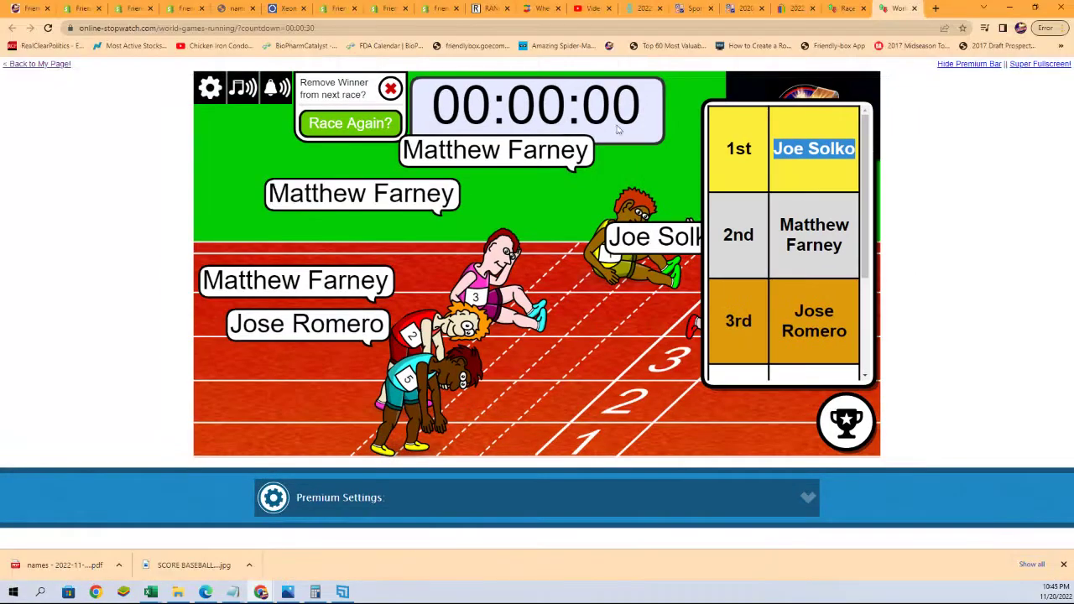
- Open the 2022 Topps Chrome Cosmic FILLER B page in the store and highlight its 1st and 2nd place prizes
left_click(55, 15)
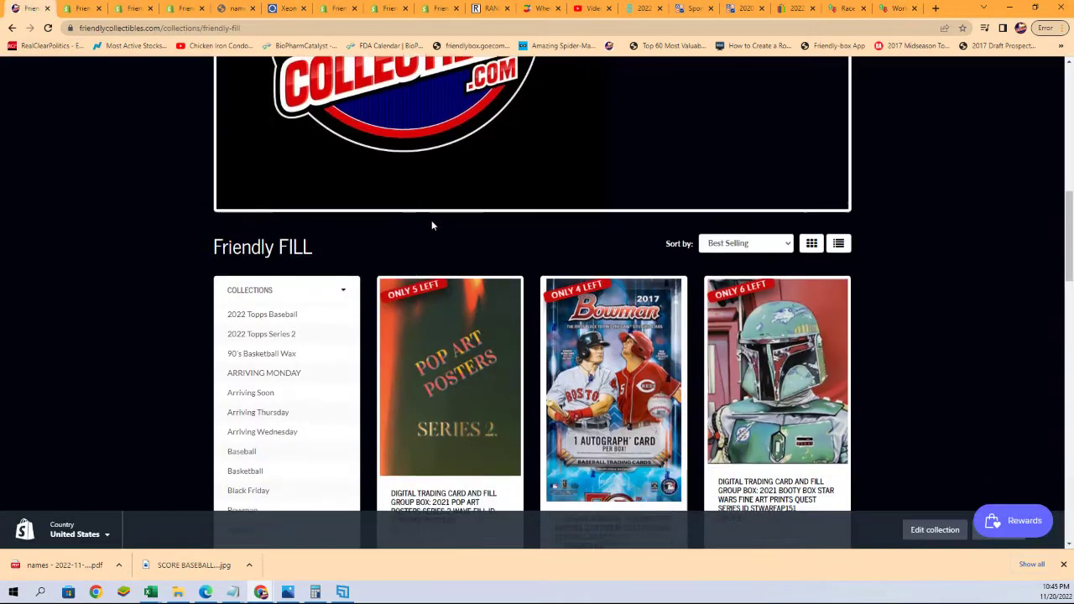
scroll(431, 220, "down", 4)
scroll(464, 288, "up", 2)
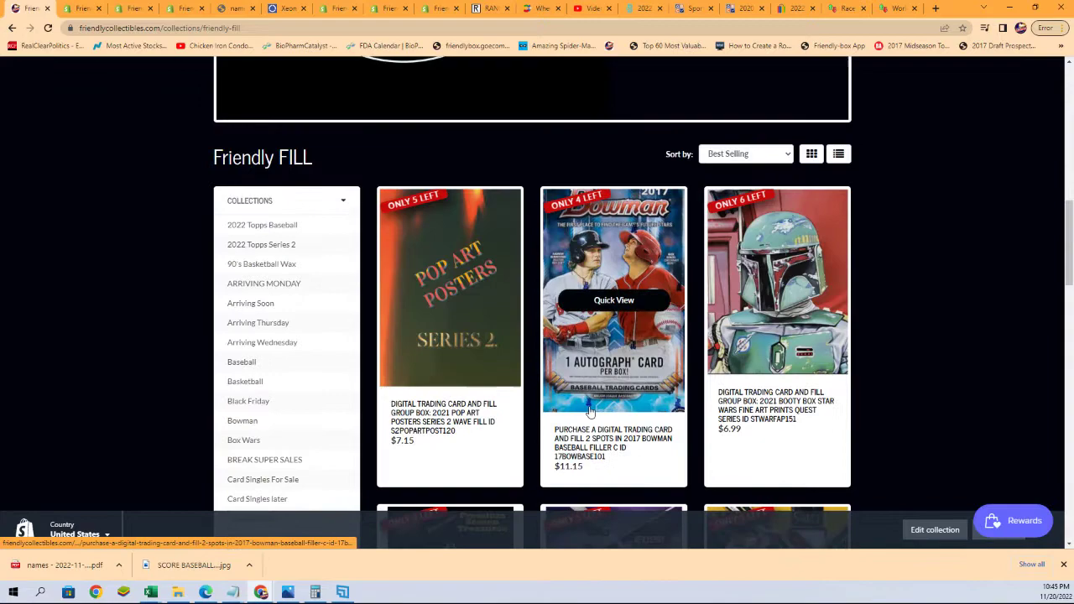
scroll(593, 352, "down", 3)
scroll(592, 420, "down", 1)
left_click(592, 424)
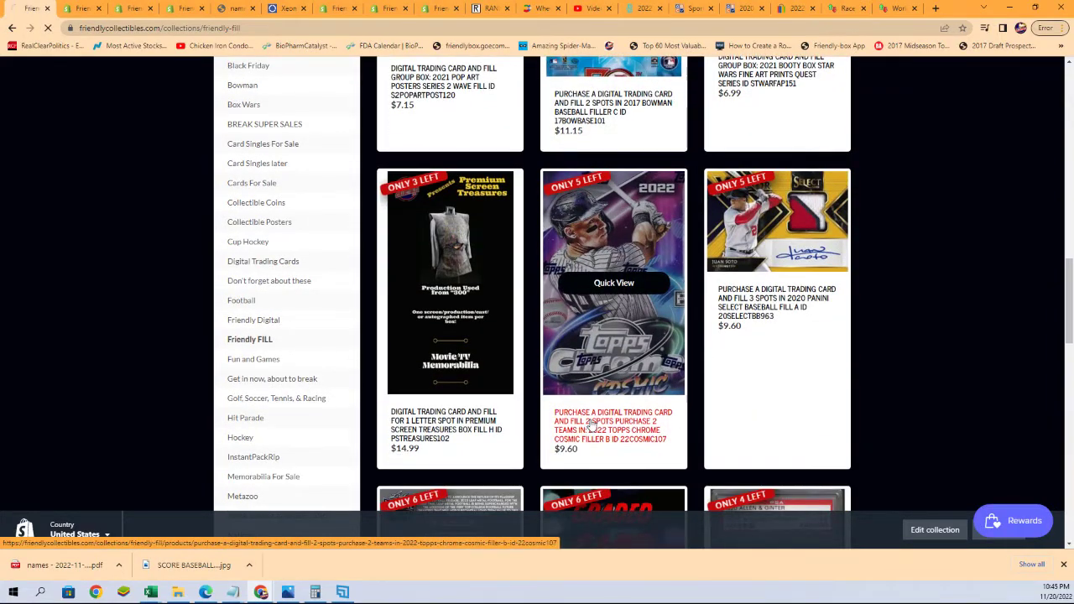
scroll(591, 424, "down", 1)
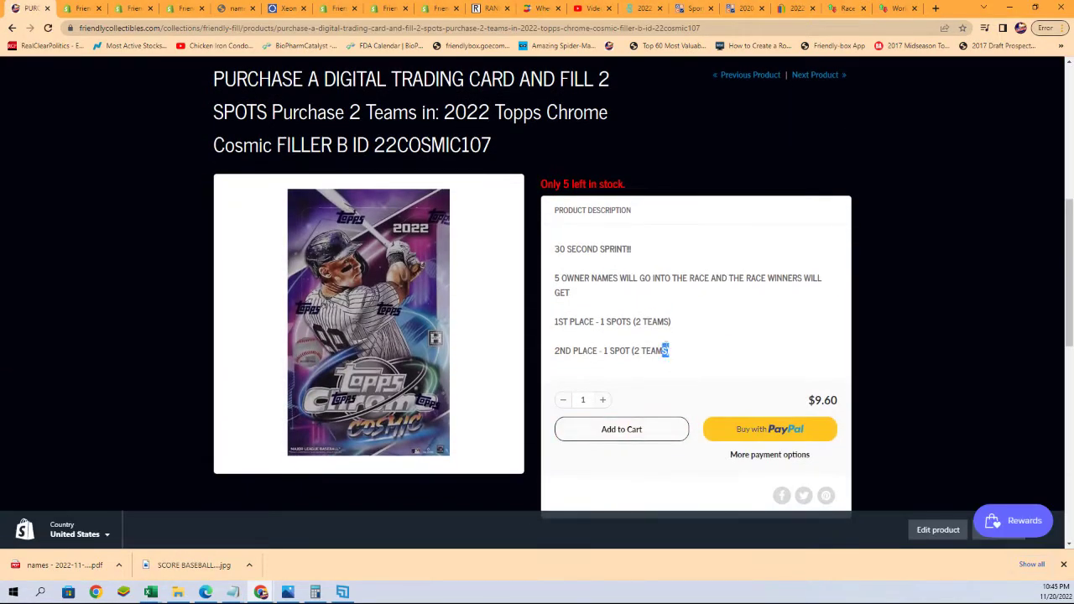
left_click_drag(667, 350, 557, 324)
left_click_drag(556, 248, 670, 323)
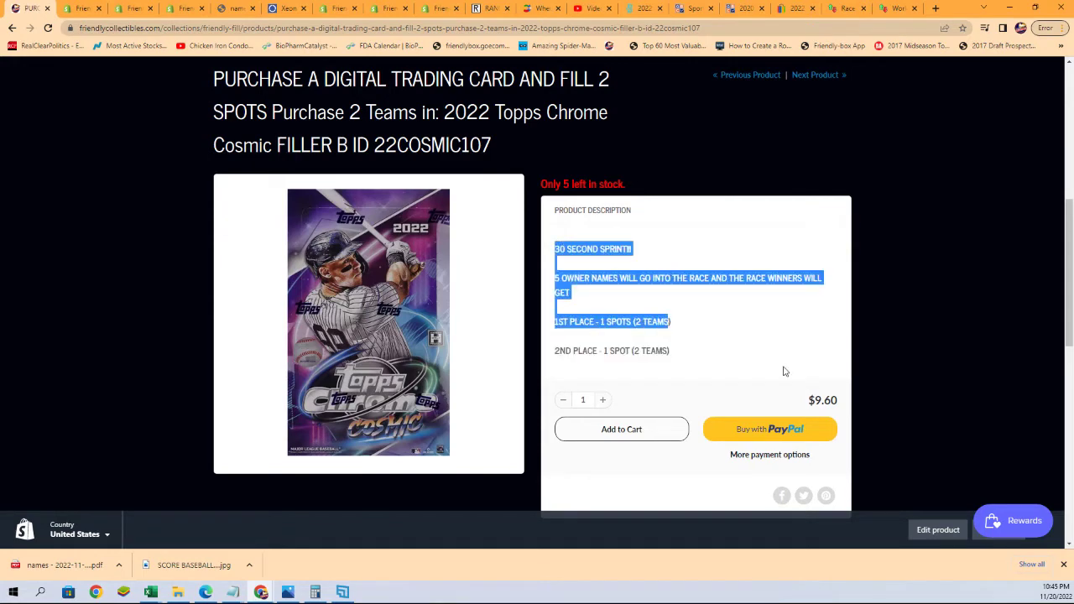
left_click_drag(837, 400, 820, 400)
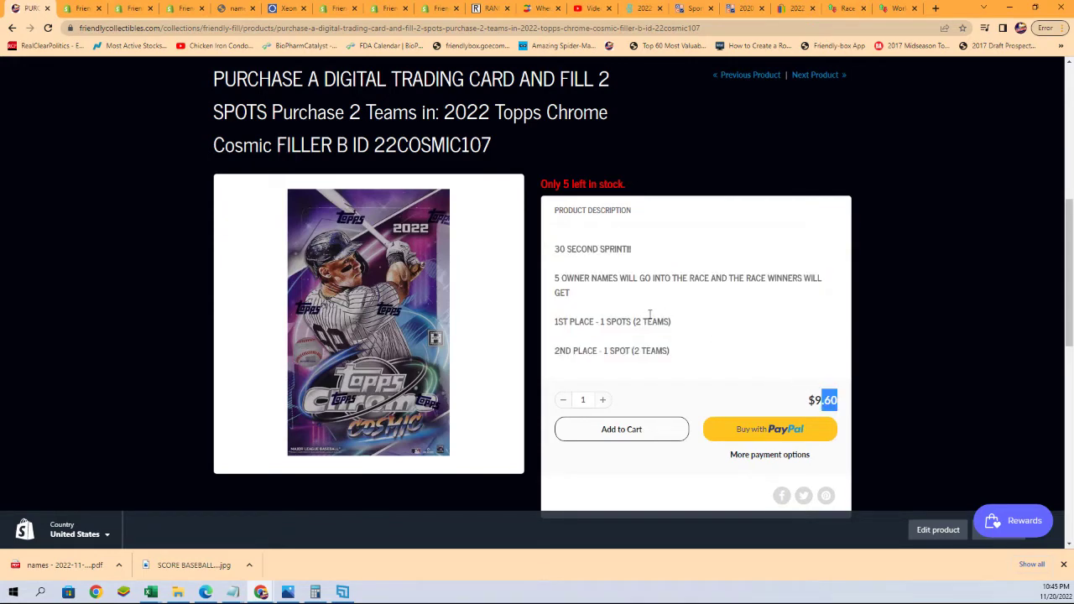
left_click_drag(555, 325, 663, 374)
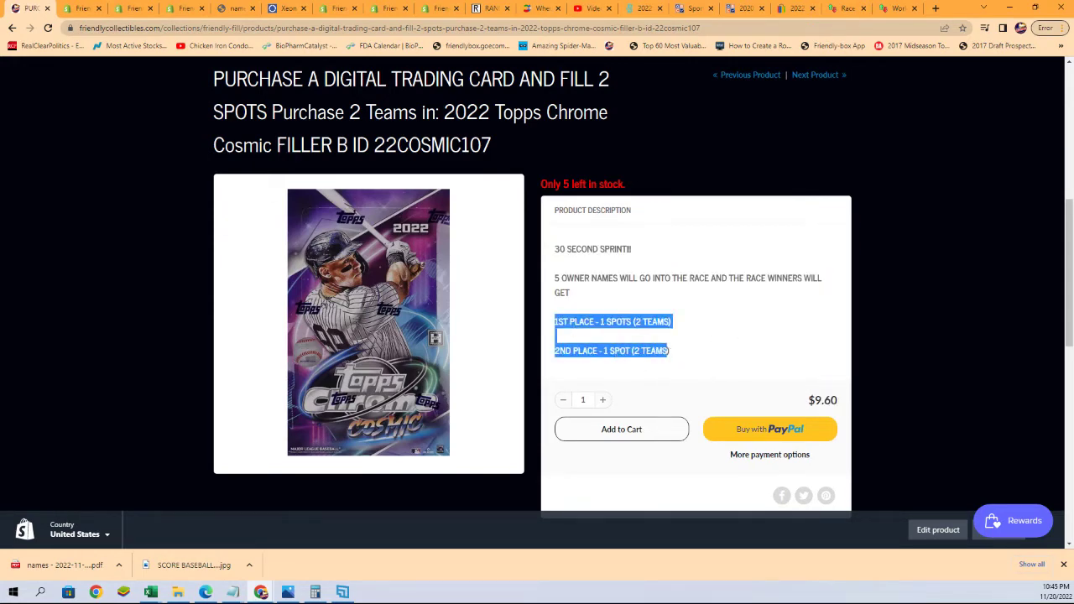
scroll(537, 302, "up", 2)
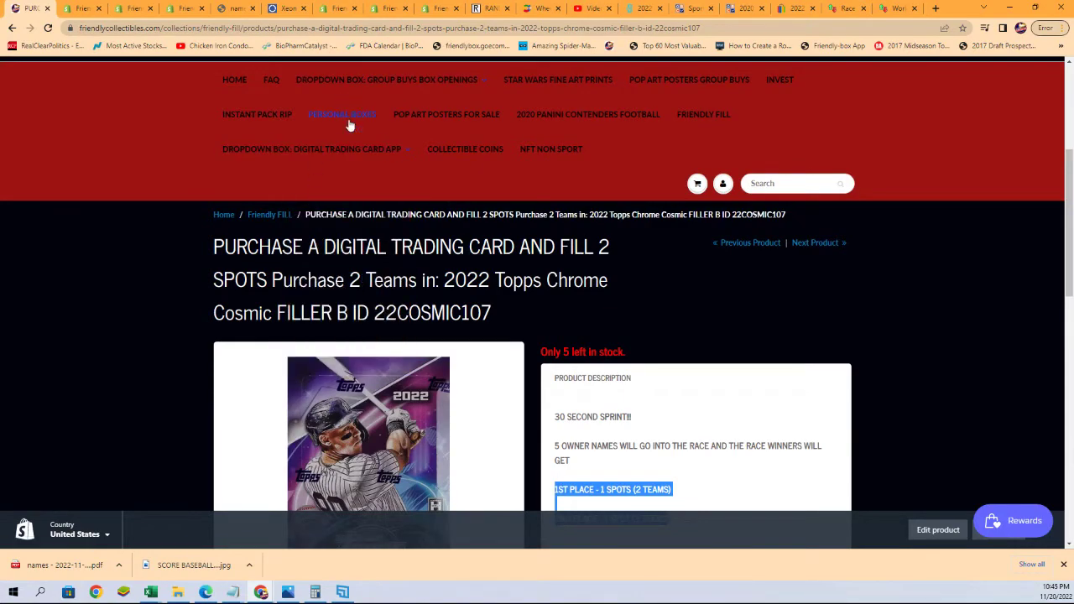
- In Personal Boxes > Baseball, highlight the Loose Box 2022 Topps Chrome Cosmic listing and open its $23.99 Quick View
left_click(312, 217)
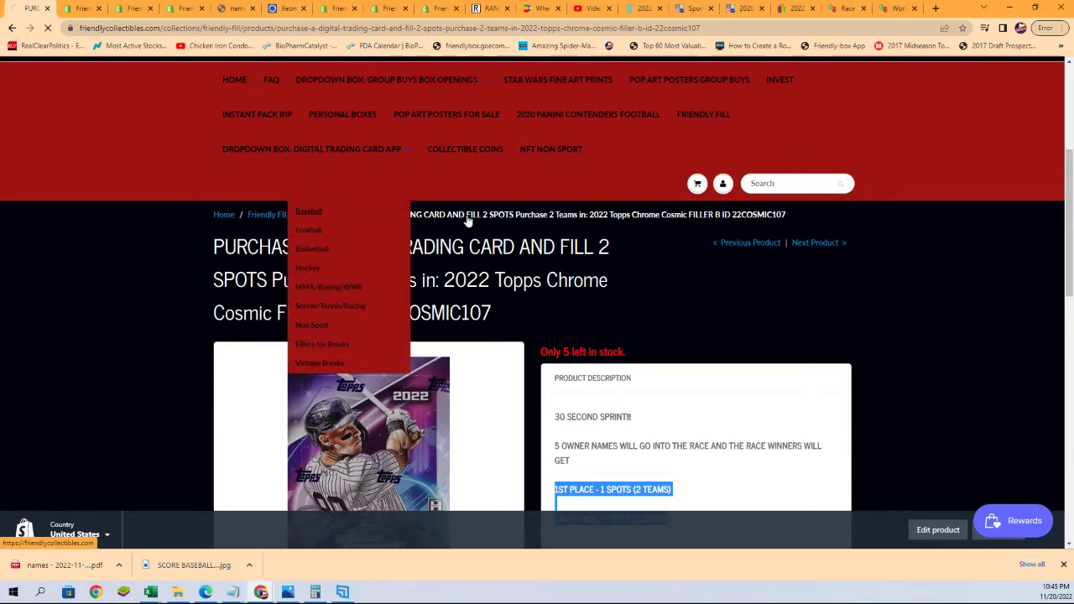
scroll(520, 353, "down", 10)
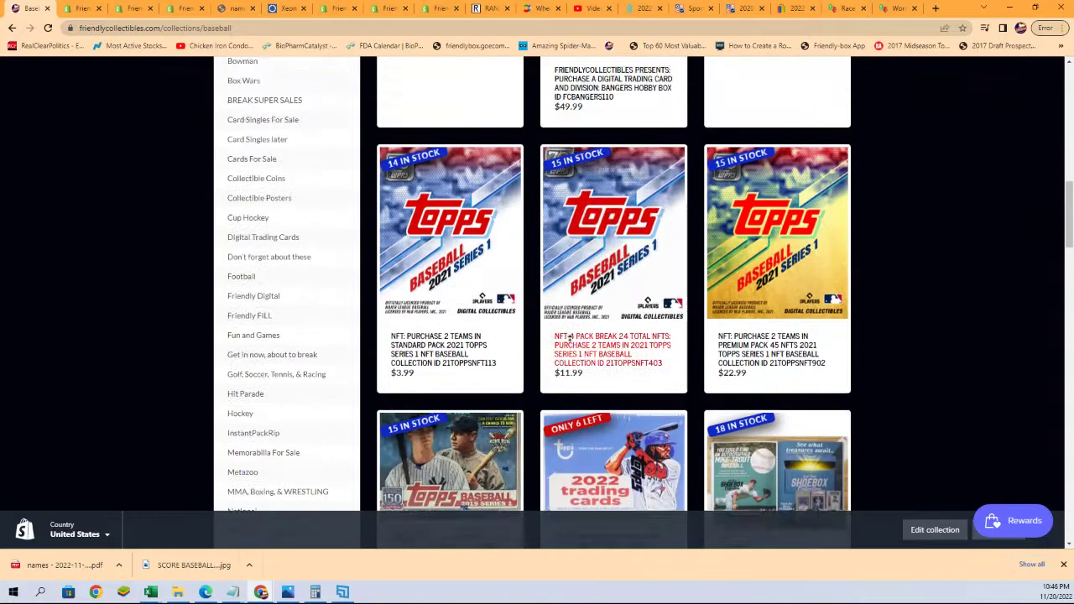
scroll(569, 339, "down", 2)
scroll(587, 302, "down", 4)
scroll(604, 277, "down", 4)
scroll(623, 250, "down", 3)
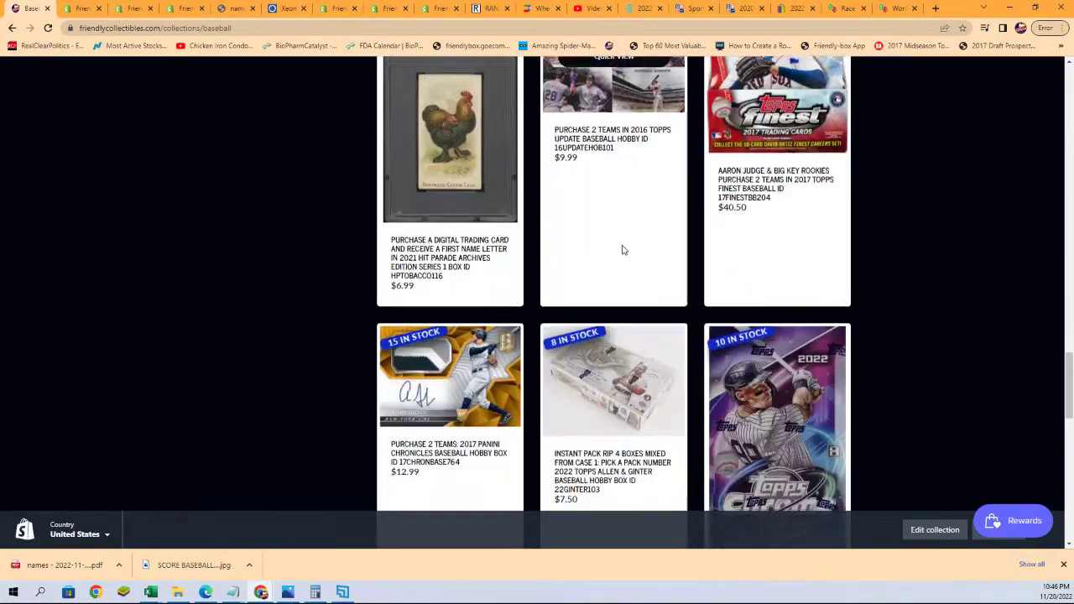
scroll(655, 235, "down", 2)
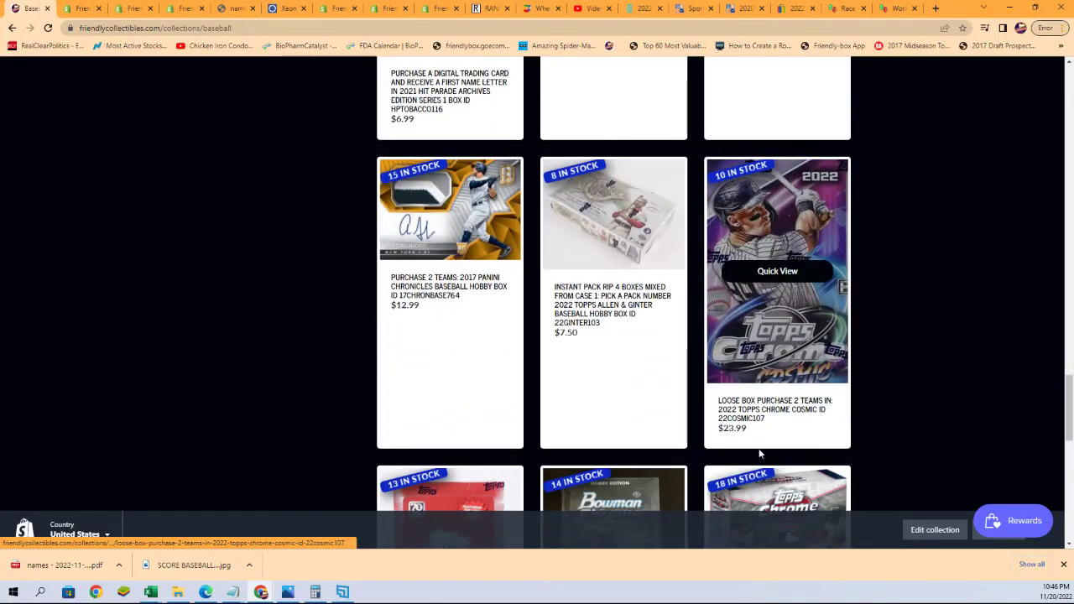
left_click_drag(744, 429, 718, 400)
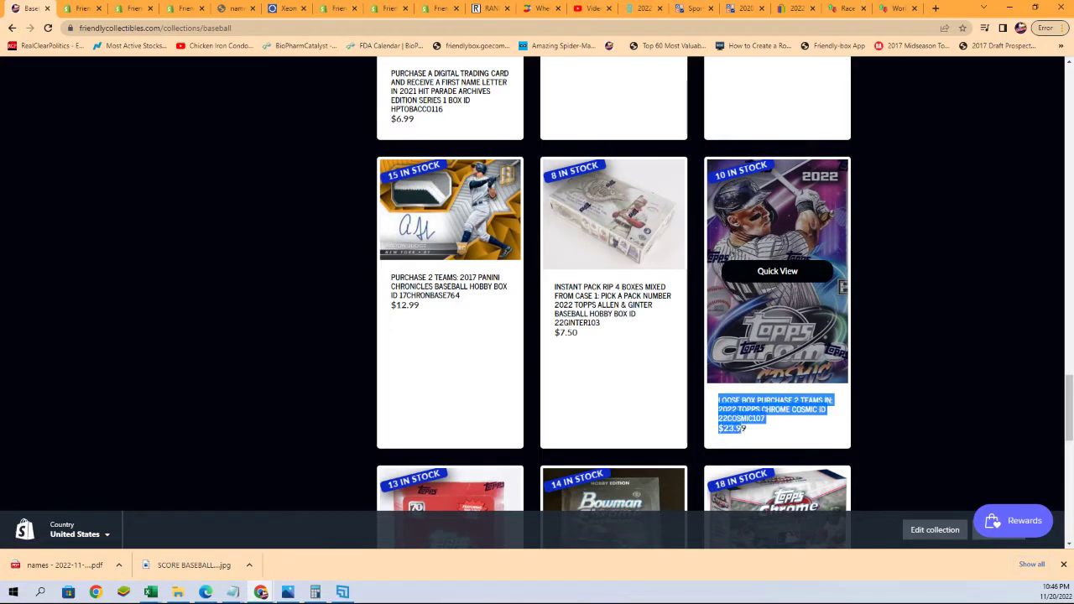
left_click_drag(728, 444, 709, 401)
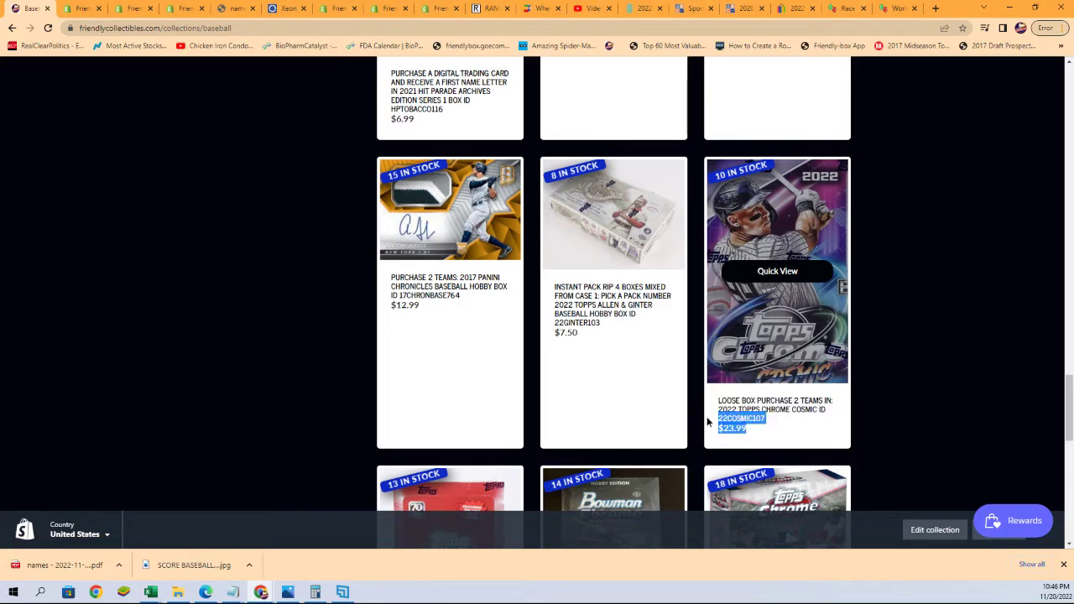
left_click(779, 439)
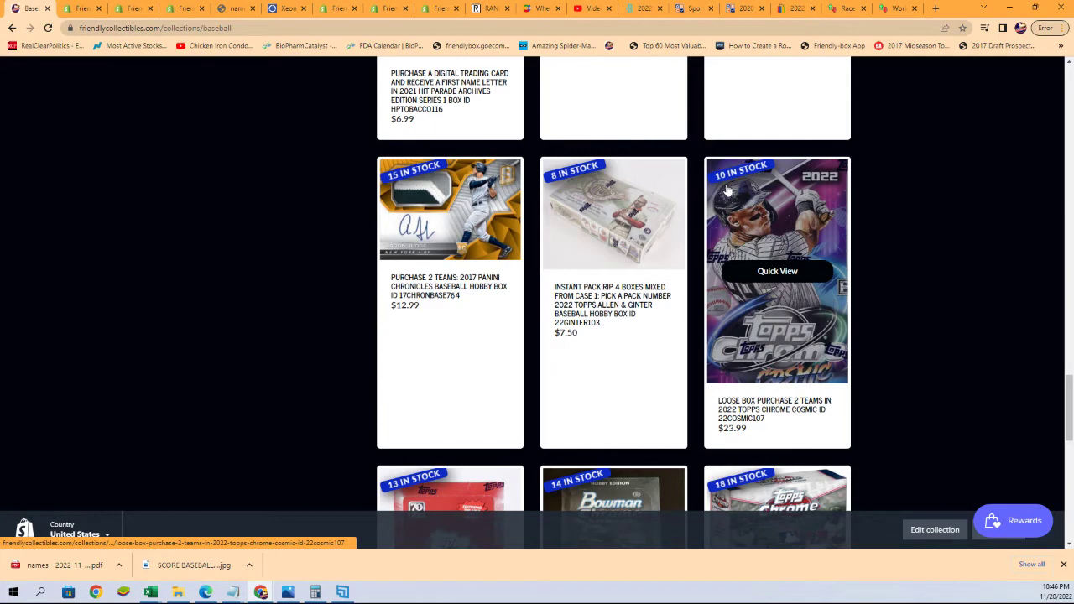
scroll(755, 202, "down", 1)
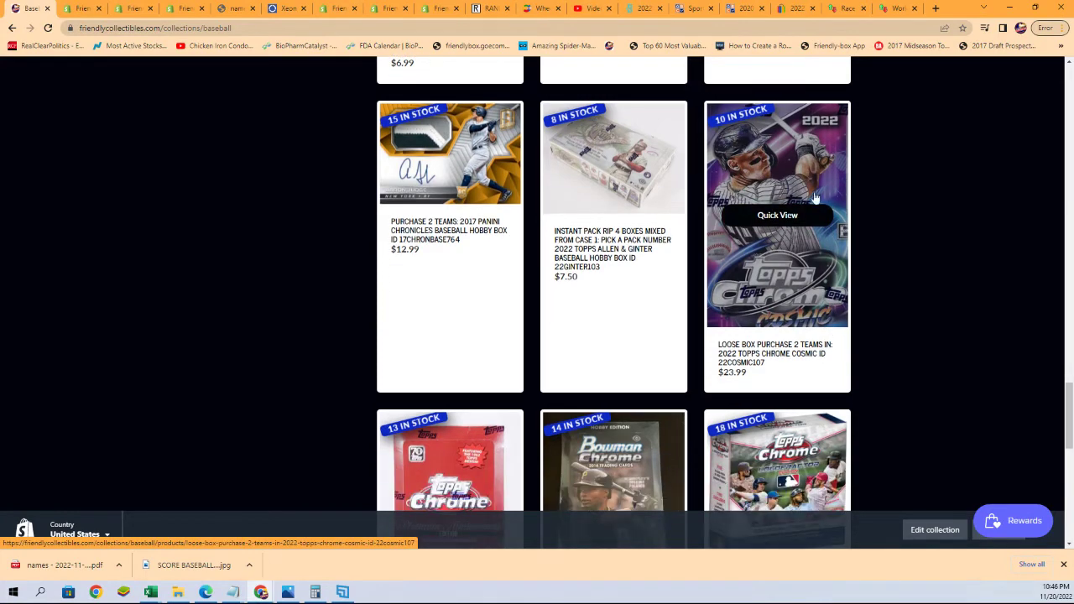
left_click(788, 216)
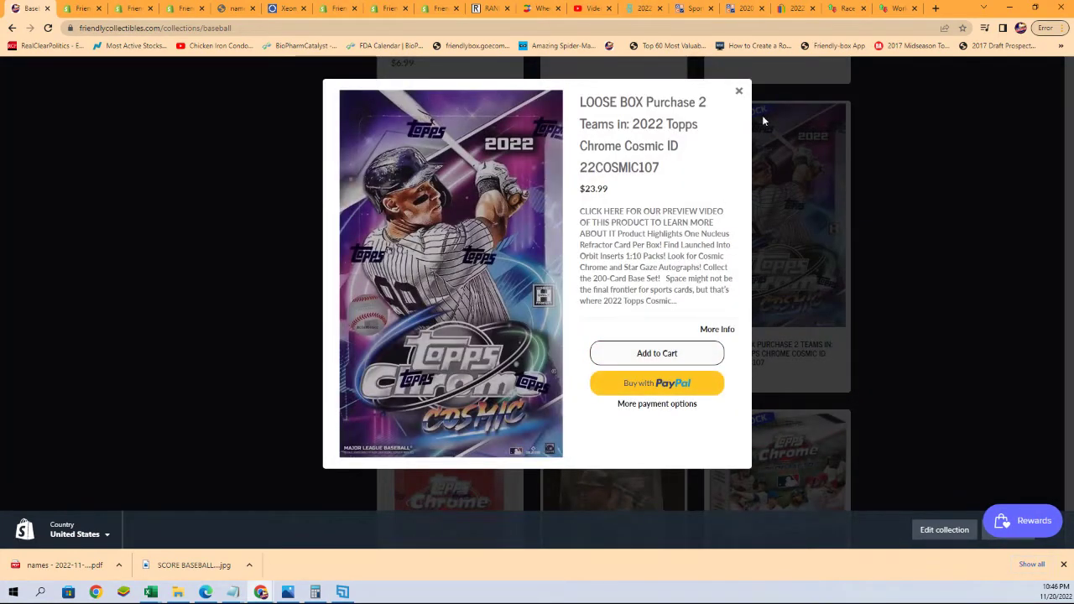